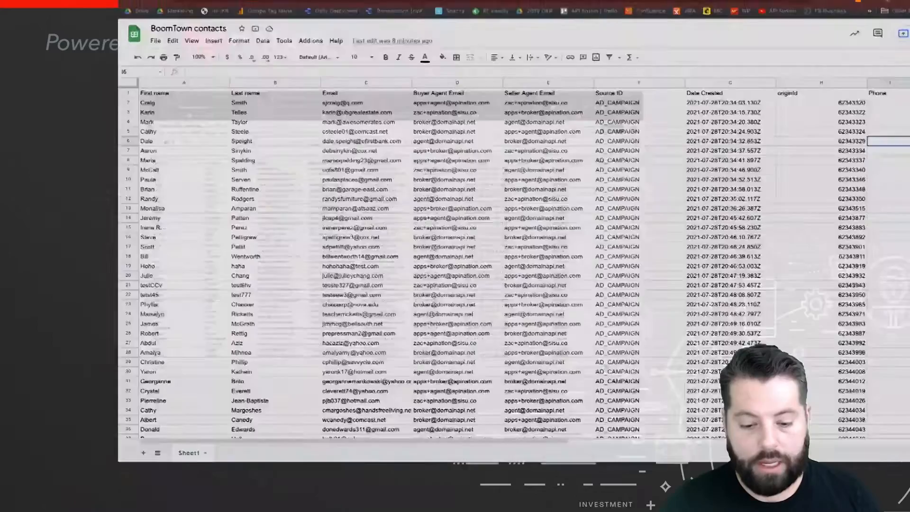
Step: Open the BoomTown and Google Sheets integration from the Apination connections catalogue
{"action": "left_click", "coordinate": [79, 14]}
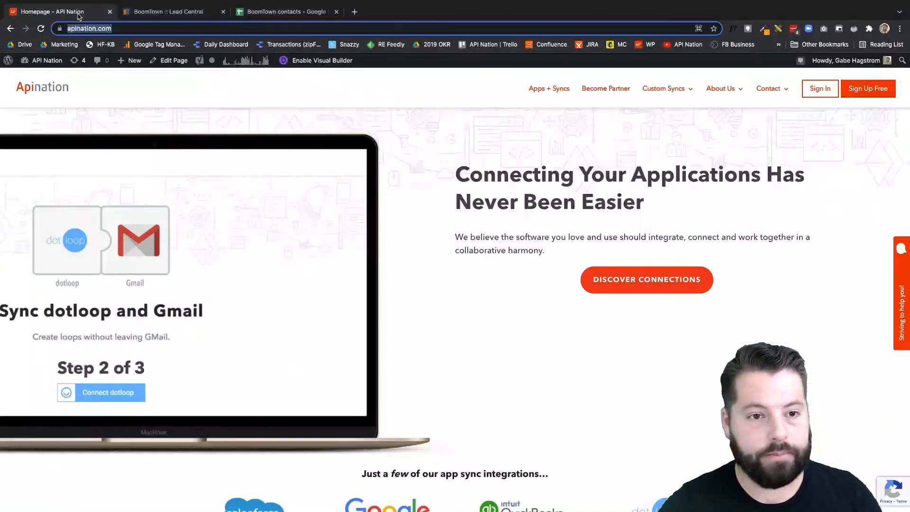
{"action": "left_click", "coordinate": [647, 281]}
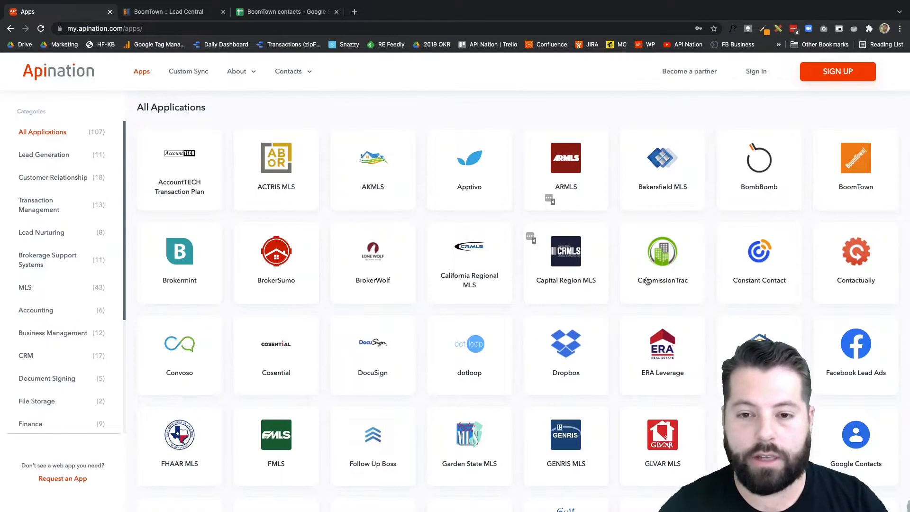
{"action": "left_click", "coordinate": [852, 163]}
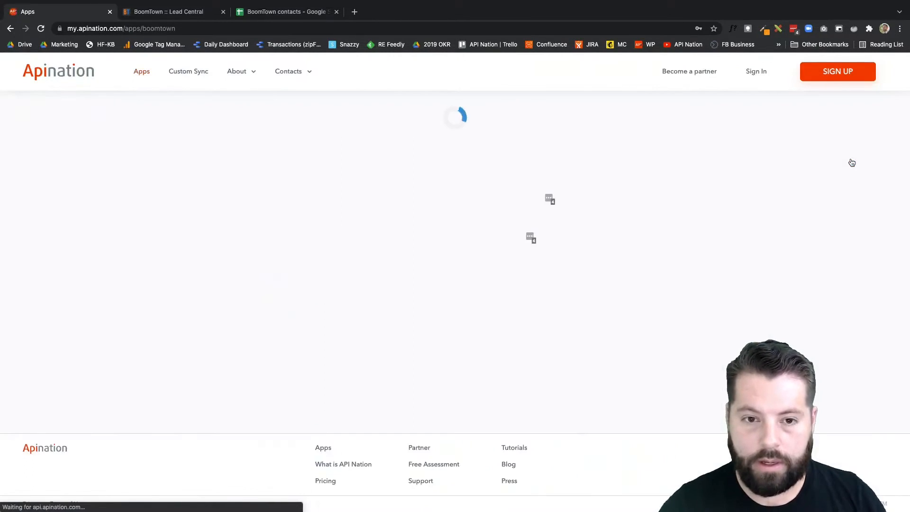
{"action": "scroll", "coordinate": [591, 244], "scroll_direction": "down", "scroll_amount": 5}
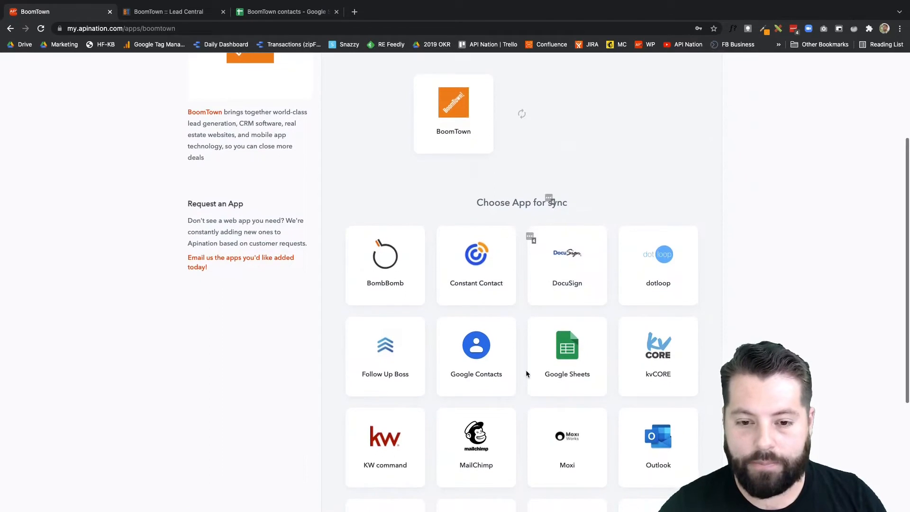
{"action": "left_click", "coordinate": [569, 350]}
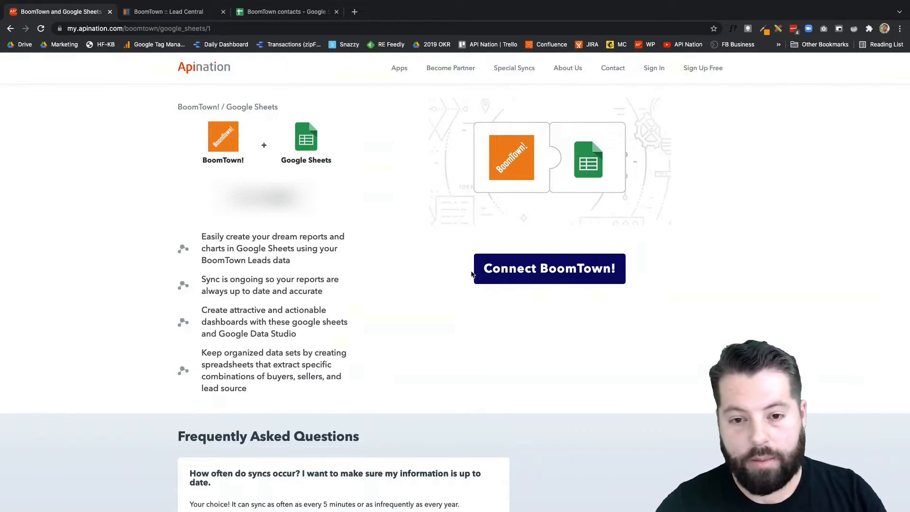
Step: Connect the BoomTown account and the Google Sheets account to the sync, granting BoomTown access and choosing the Google account
{"action": "left_click", "coordinate": [520, 277]}
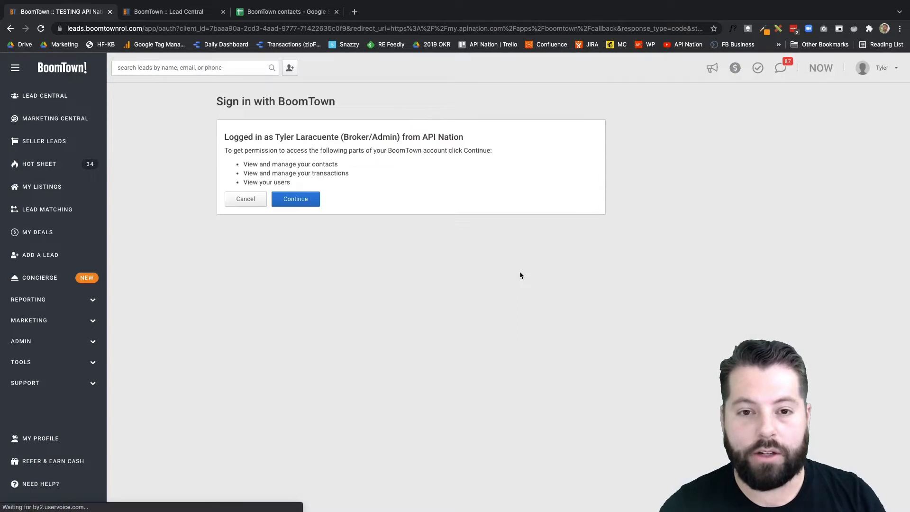
{"action": "left_click", "coordinate": [293, 199]}
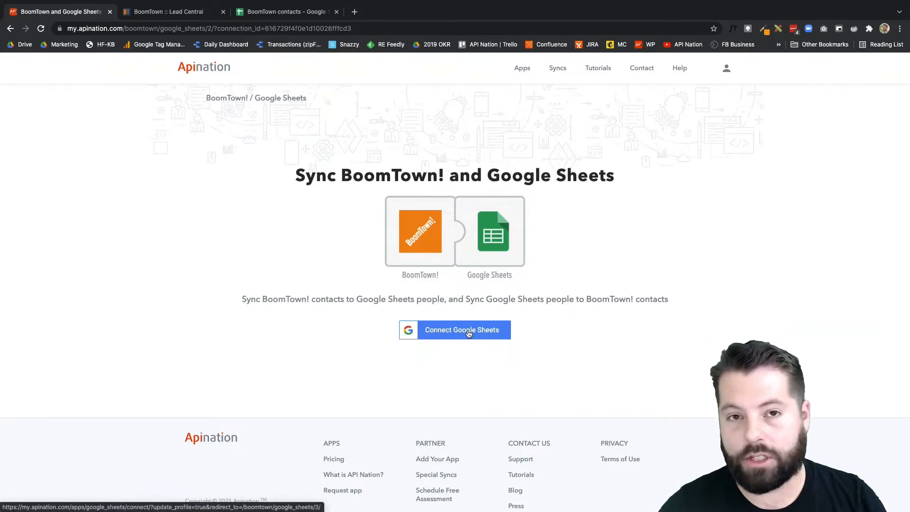
{"action": "left_click", "coordinate": [469, 334]}
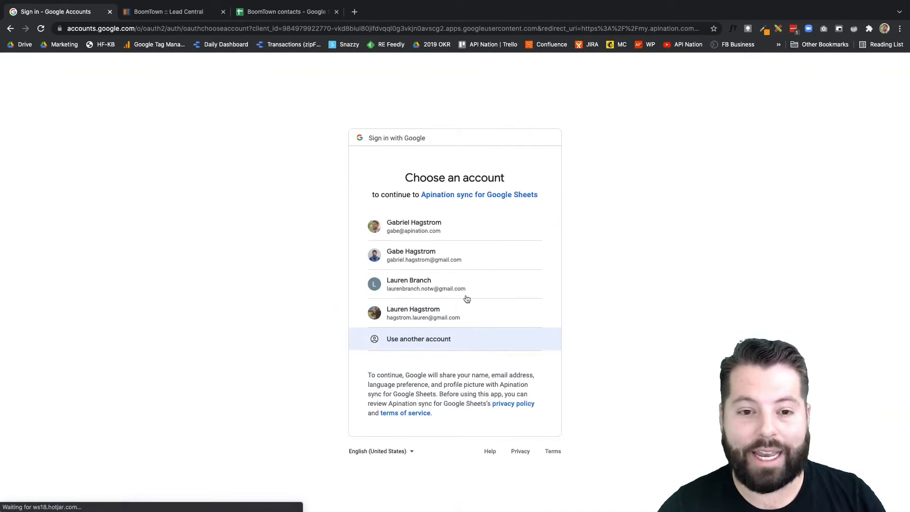
{"action": "left_click", "coordinate": [462, 236]}
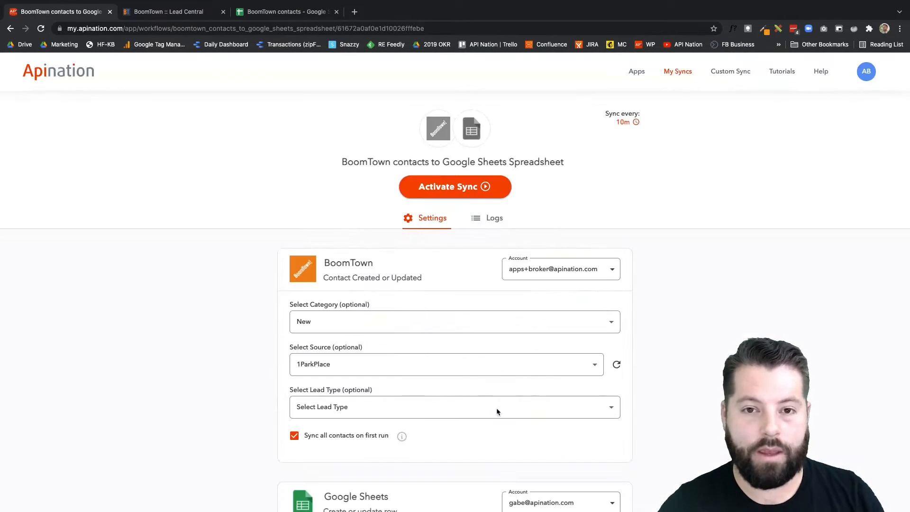
Step: Clear the BoomTown category and source filters by resetting them to Select Category and Select Source
{"action": "scroll", "coordinate": [512, 335], "scroll_direction": "down", "scroll_amount": 2}
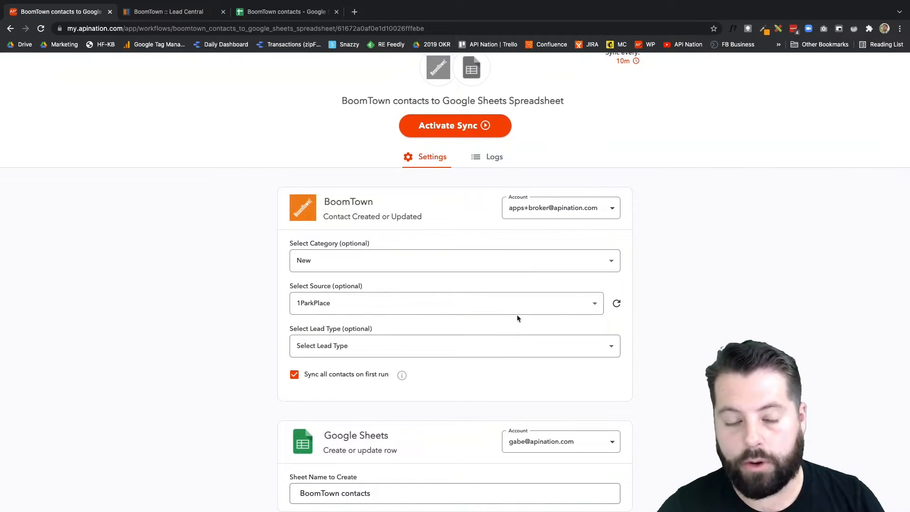
{"action": "scroll", "coordinate": [517, 317], "scroll_direction": "down", "scroll_amount": 1}
{"action": "scroll", "coordinate": [518, 319], "scroll_direction": "down", "scroll_amount": 1}
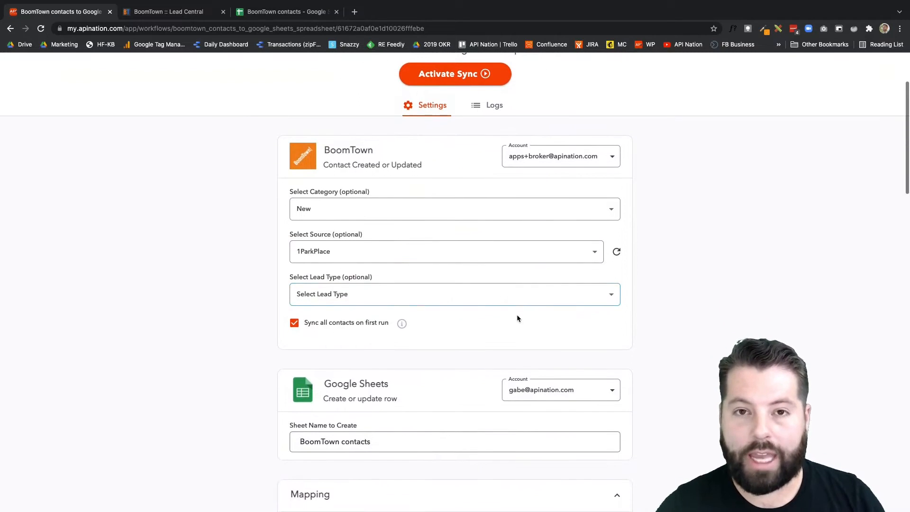
{"action": "left_click", "coordinate": [458, 215]}
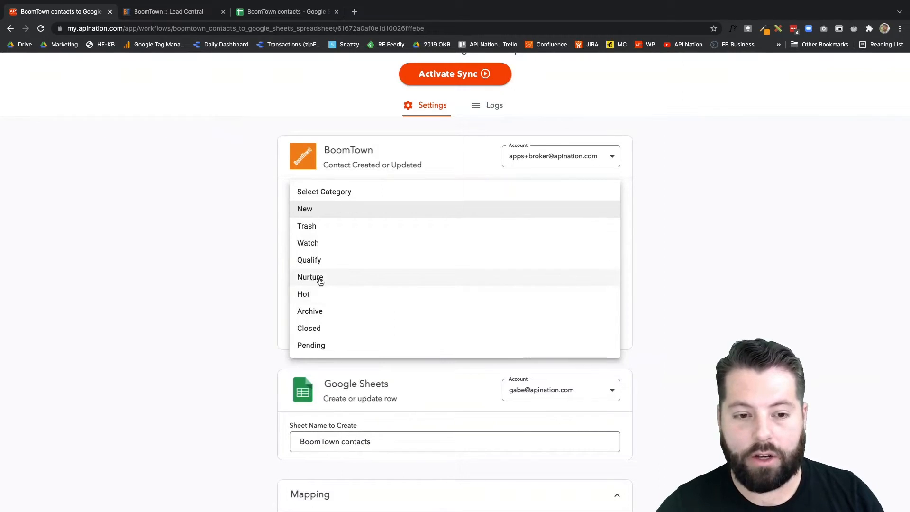
{"action": "left_click", "coordinate": [331, 194]}
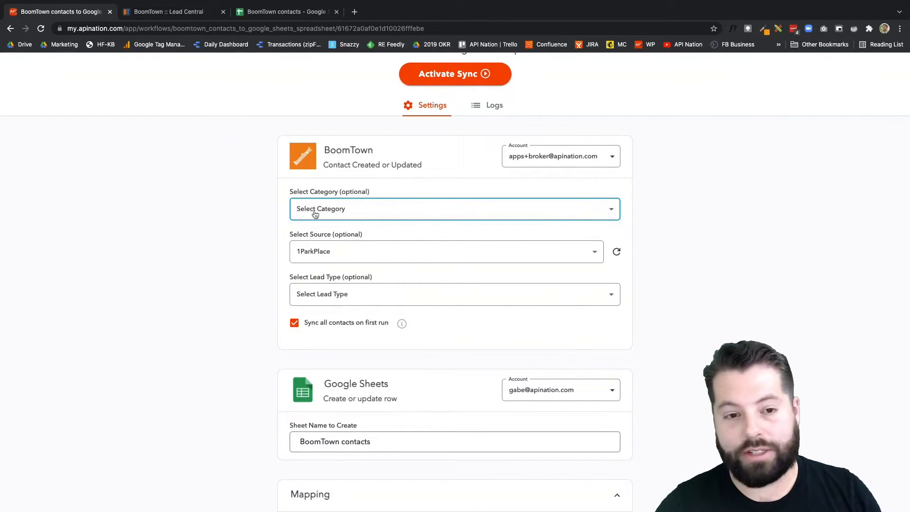
{"action": "left_click", "coordinate": [313, 255]}
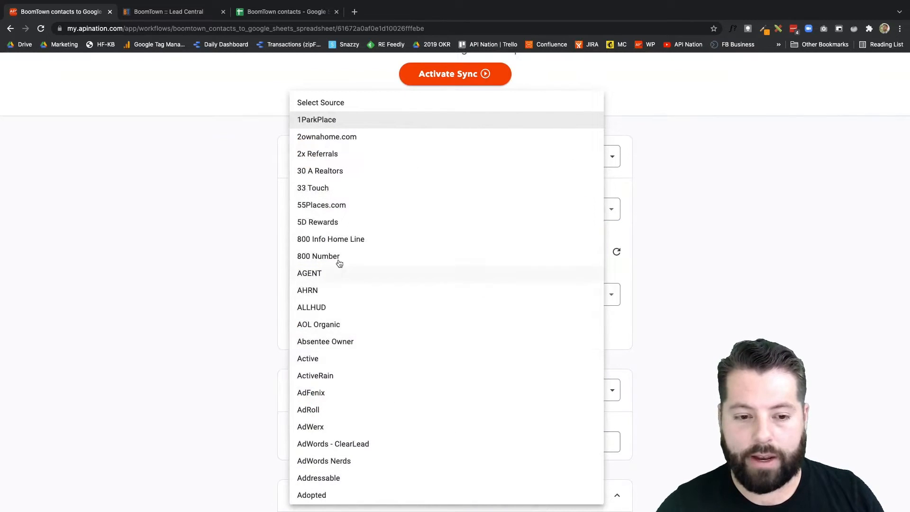
{"action": "left_click", "coordinate": [338, 103]}
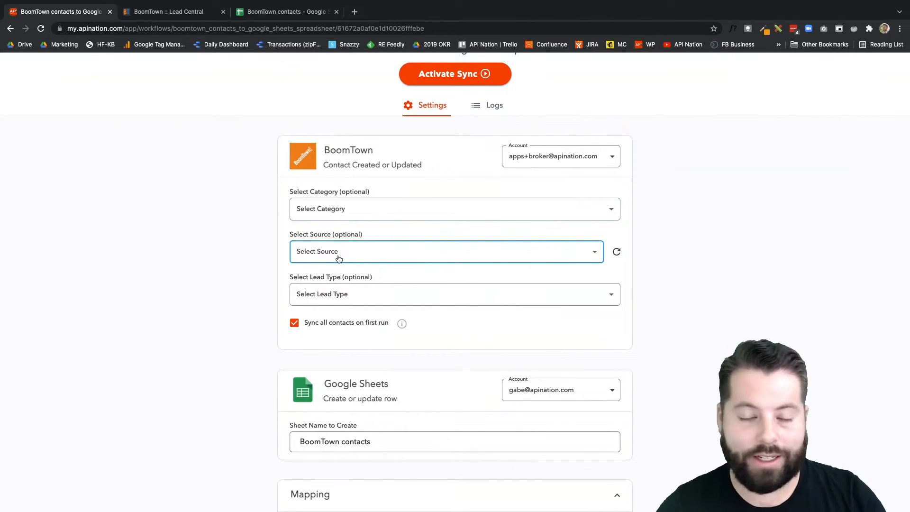
Step: Try the Buyer option as the lead type filter and reset it to Select Lead Type
{"action": "left_click", "coordinate": [338, 296]}
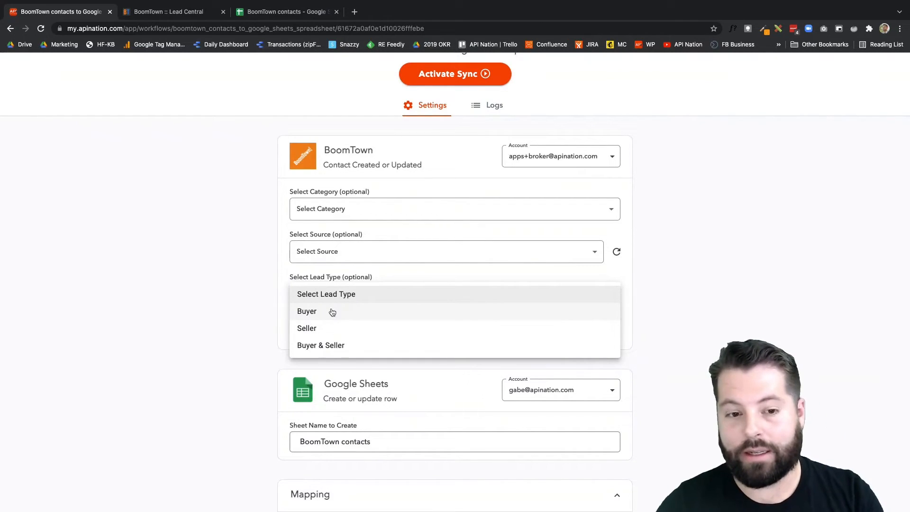
{"action": "left_click", "coordinate": [333, 312]}
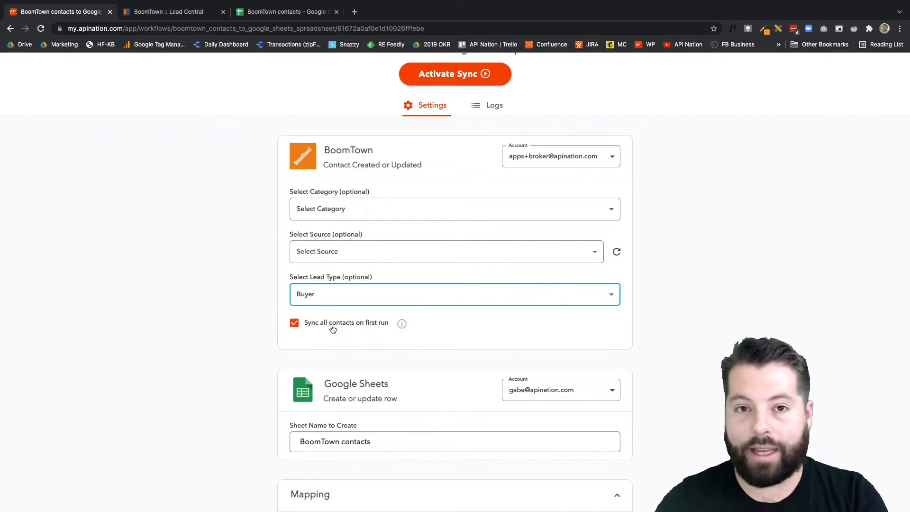
{"action": "left_click", "coordinate": [349, 298]}
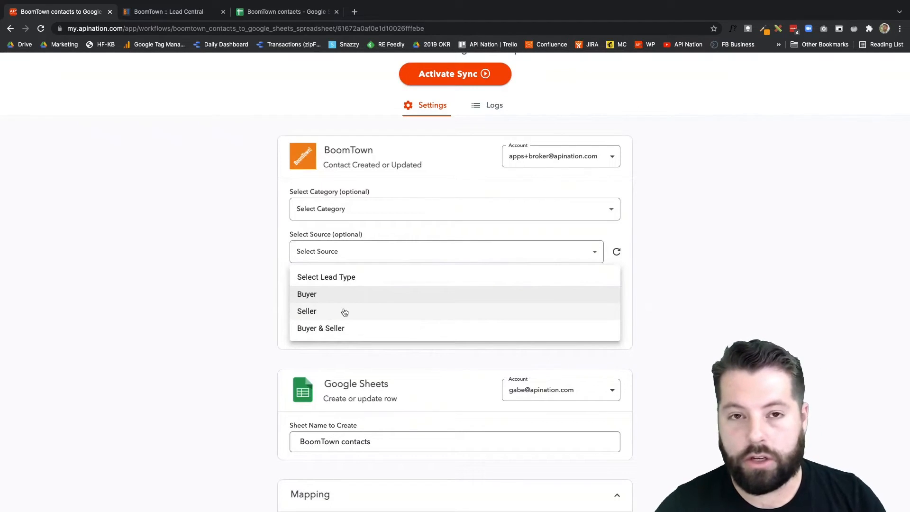
{"action": "left_click", "coordinate": [350, 277]}
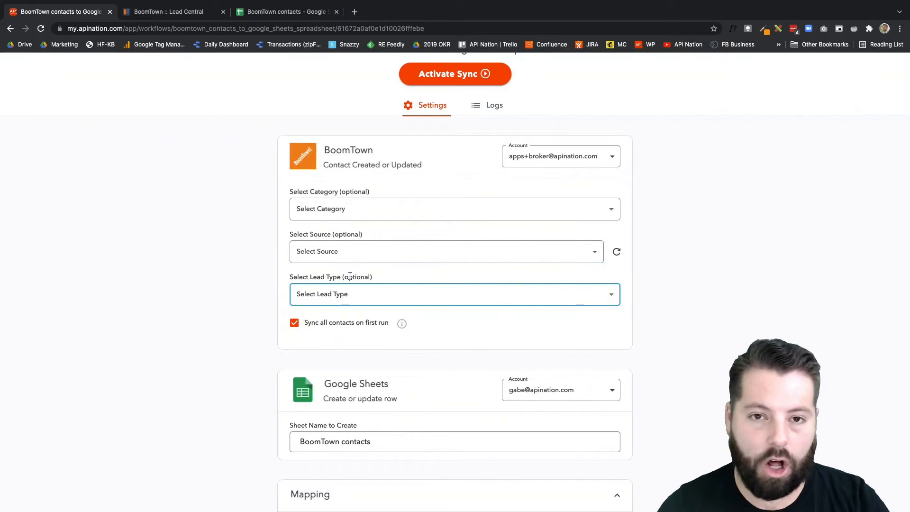
Step: Set the BoomTown lead type filter to Buyer and the category filter to Hot
{"action": "scroll", "coordinate": [358, 343], "scroll_direction": "down", "scroll_amount": 3}
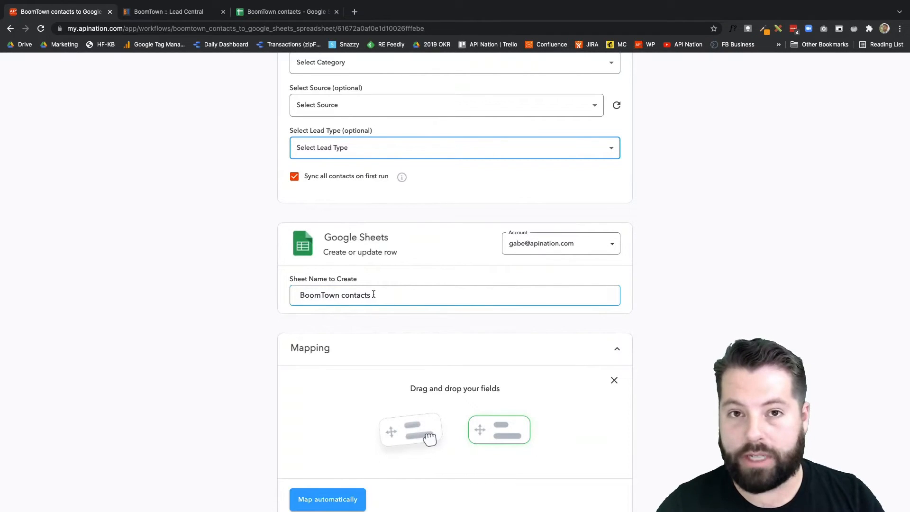
{"action": "scroll", "coordinate": [400, 202], "scroll_direction": "up", "scroll_amount": 1}
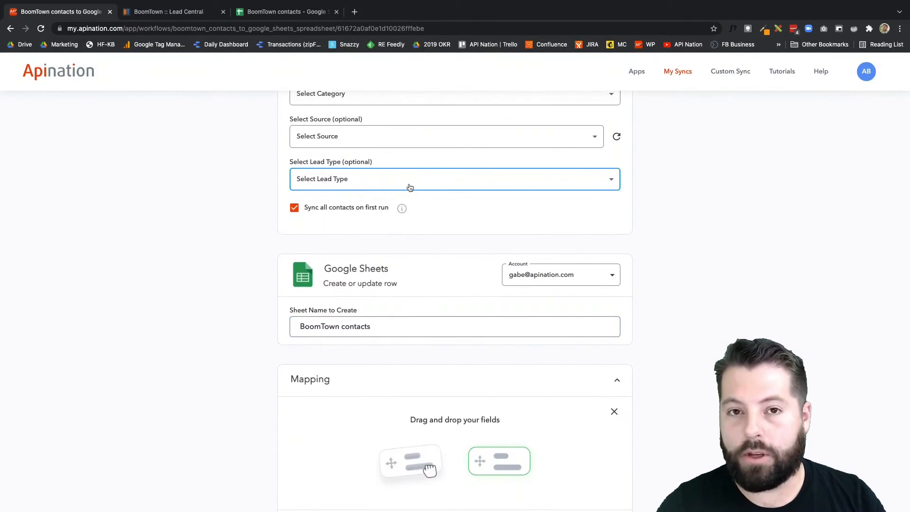
{"action": "left_click", "coordinate": [406, 186]}
{"action": "left_click", "coordinate": [388, 200]}
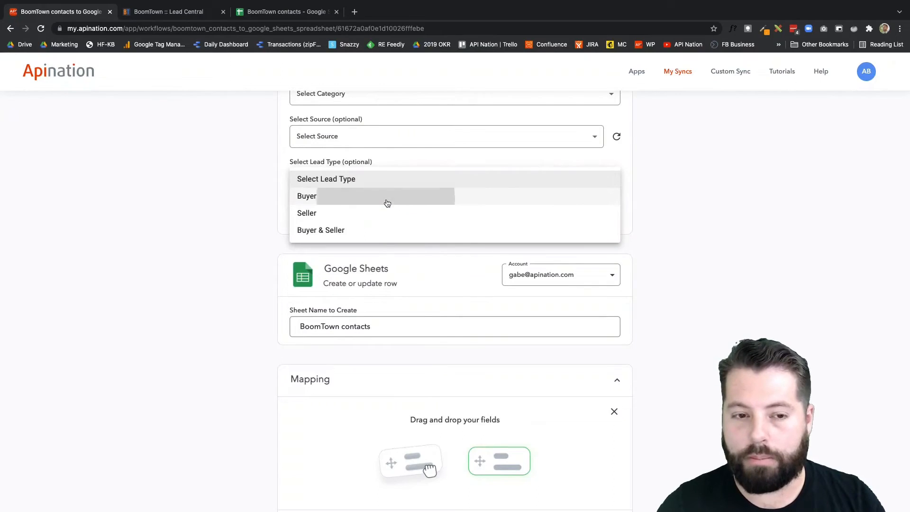
{"action": "scroll", "coordinate": [413, 196], "scroll_direction": "up", "scroll_amount": 2}
{"action": "left_click", "coordinate": [422, 150]}
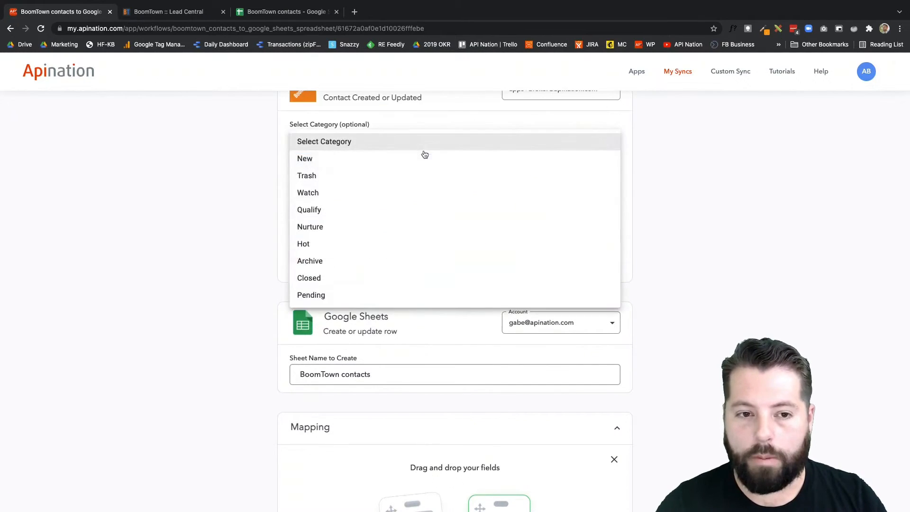
{"action": "left_click", "coordinate": [360, 250]}
{"action": "scroll", "coordinate": [376, 357], "scroll_direction": "down", "scroll_amount": 3}
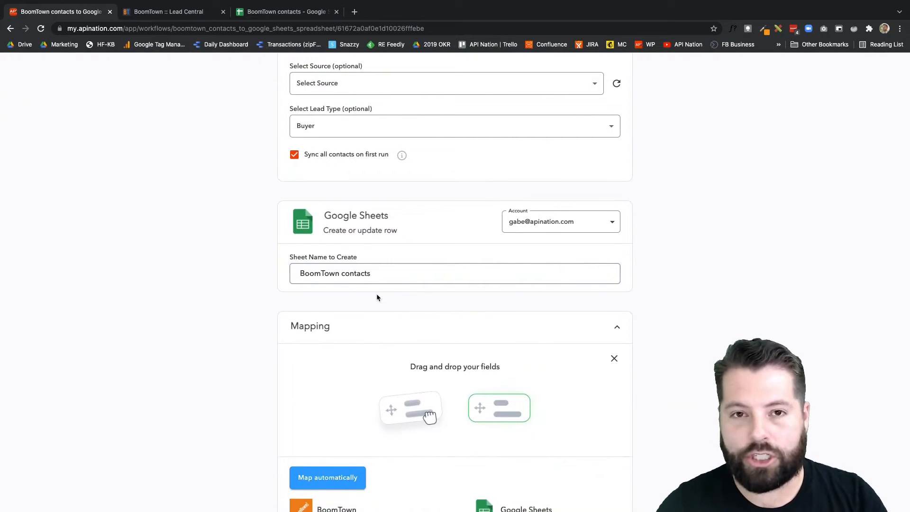
Step: Try adding "Hot Sellers" in front of "BoomTown contacts" in the name of the sheet to create, and remove it again
{"action": "left_click", "coordinate": [332, 265]}
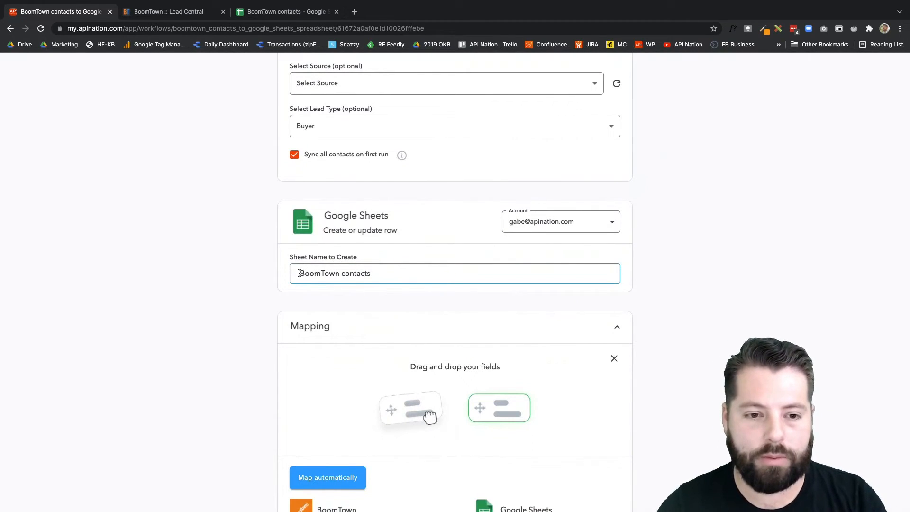
{"action": "type", "text": "Hot Sell"}
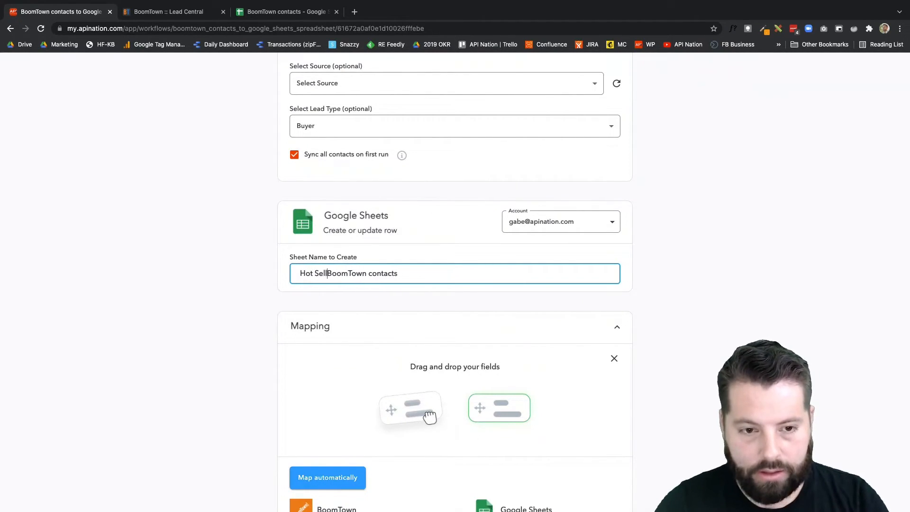
{"action": "type", "text": "ers"}
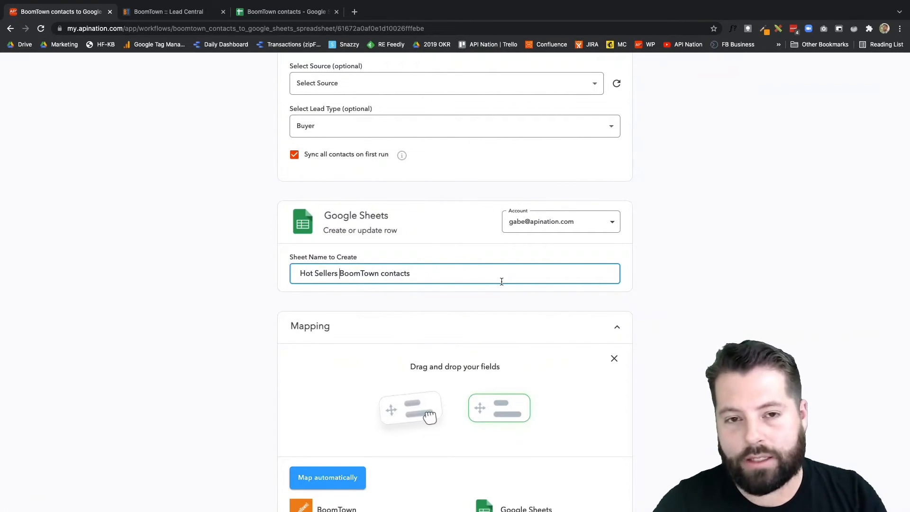
{"action": "left_click_drag", "start_coordinate": [301, 273], "coordinate": [340, 273]}
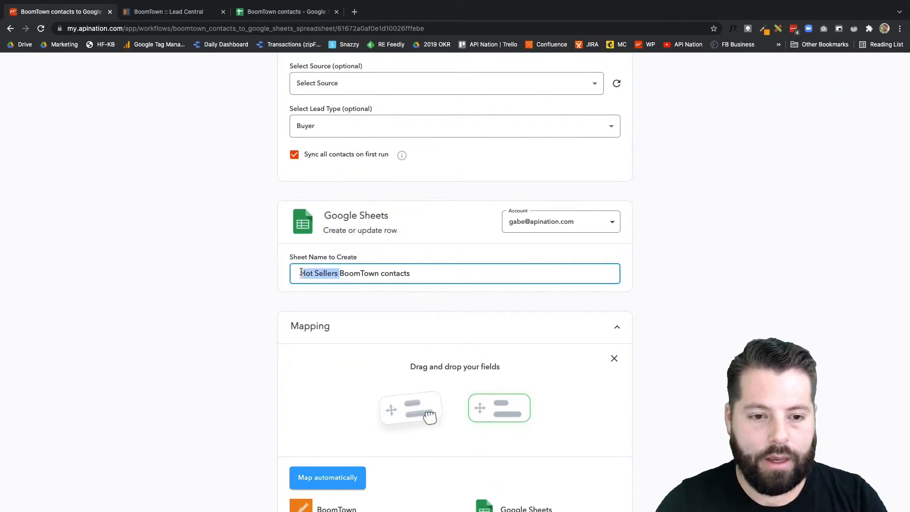
{"action": "key", "text": "BackSpace"}
Step: Reset the lead type filter to Select Lead Type and the category filter to Select Category
{"action": "scroll", "coordinate": [352, 257], "scroll_direction": "up", "scroll_amount": 1}
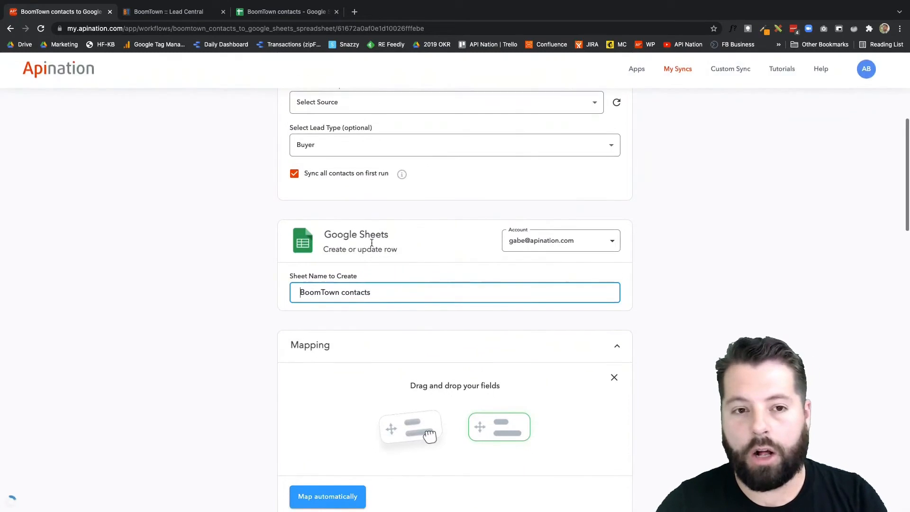
{"action": "left_click", "coordinate": [397, 150]}
{"action": "left_click", "coordinate": [379, 136]}
{"action": "scroll", "coordinate": [410, 220], "scroll_direction": "up", "scroll_amount": 3}
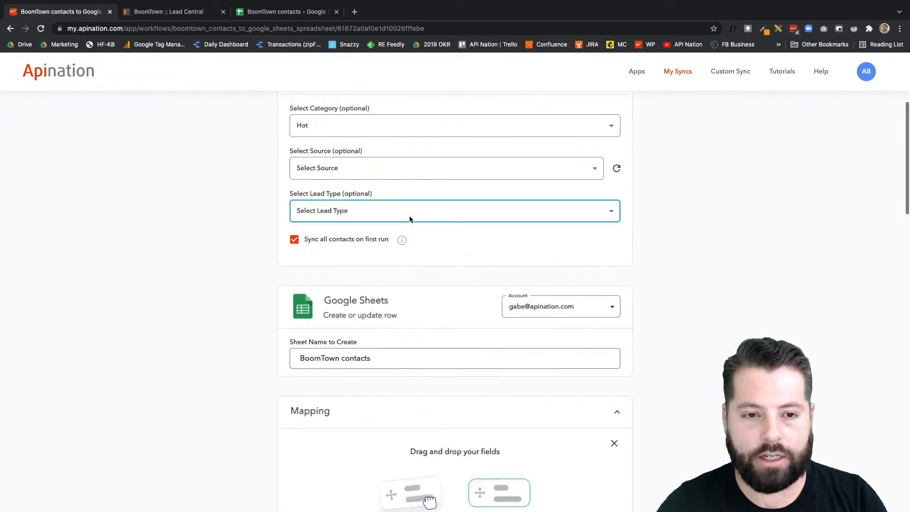
{"action": "left_click", "coordinate": [390, 208]}
{"action": "left_click", "coordinate": [397, 107]}
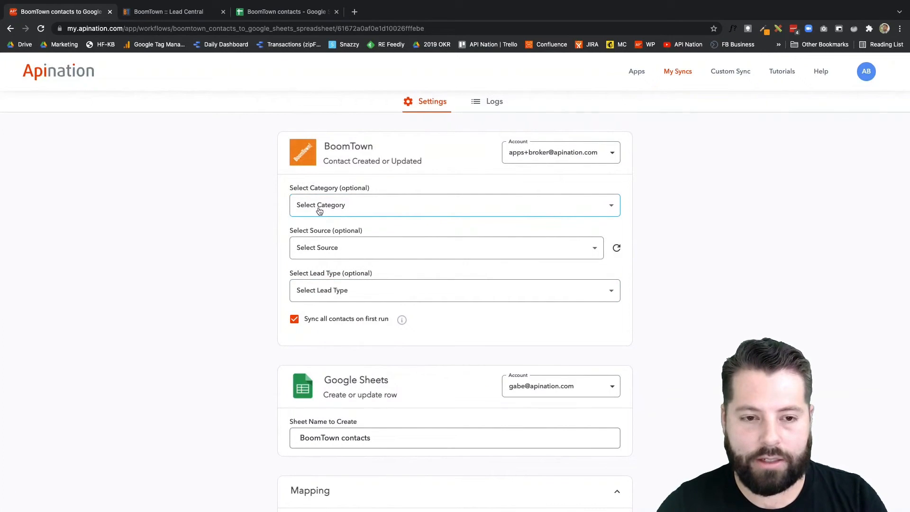
Step: Review the field mapping between BoomTown and Google Sheets and activate the contacts sync
{"action": "scroll", "coordinate": [315, 261], "scroll_direction": "down", "scroll_amount": 3}
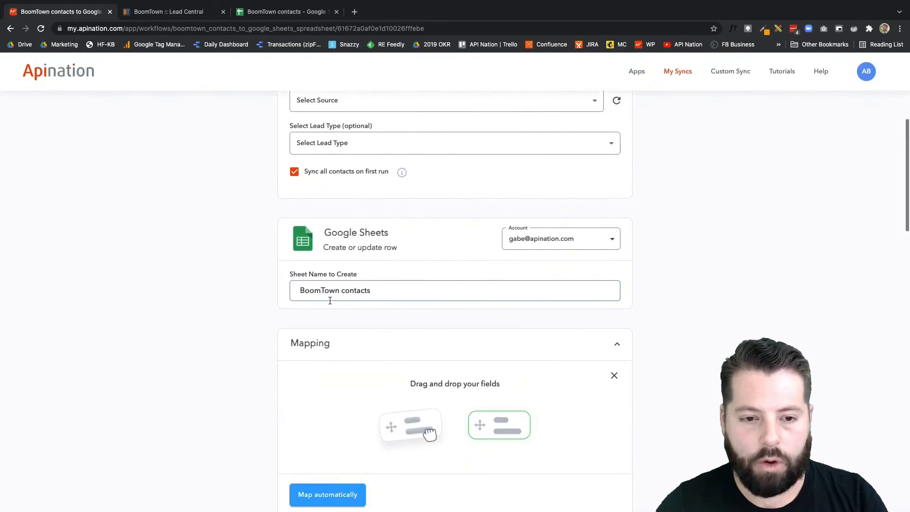
{"action": "scroll", "coordinate": [356, 294], "scroll_direction": "down", "scroll_amount": 5}
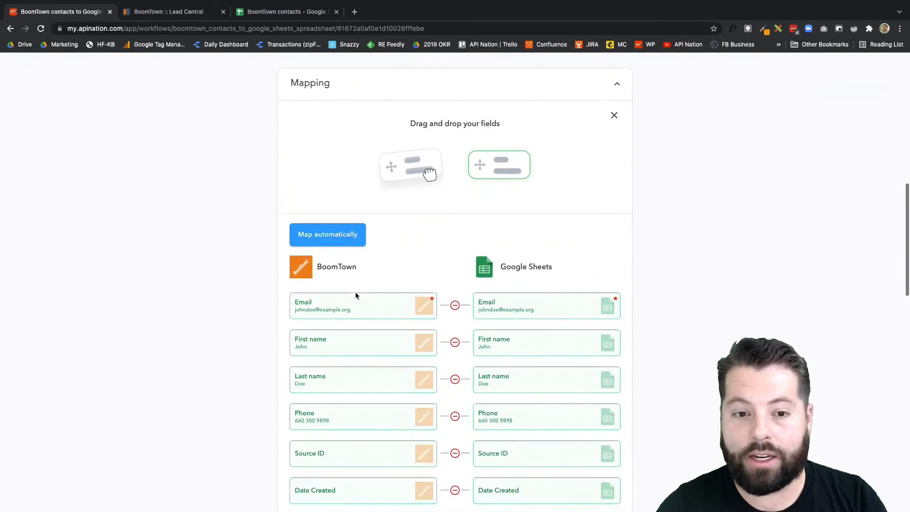
{"action": "scroll", "coordinate": [356, 296], "scroll_direction": "down", "scroll_amount": 2}
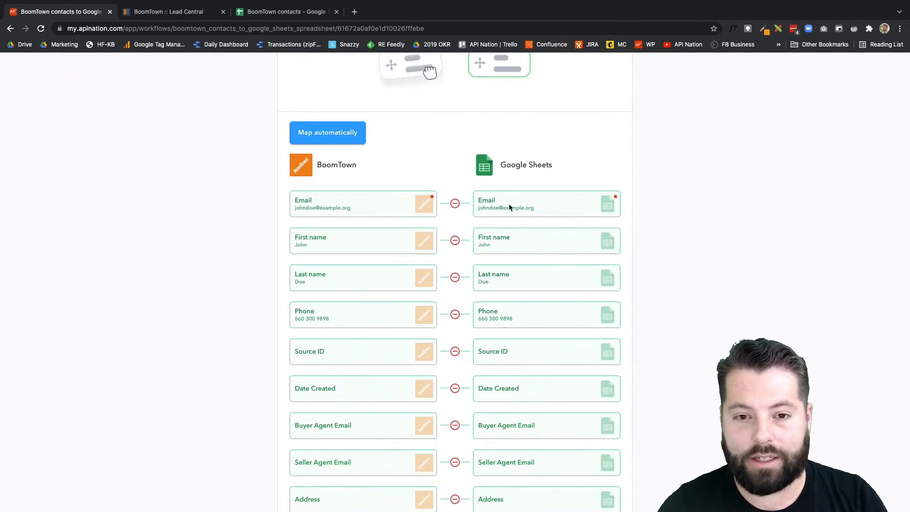
{"action": "scroll", "coordinate": [477, 223], "scroll_direction": "down", "scroll_amount": 5}
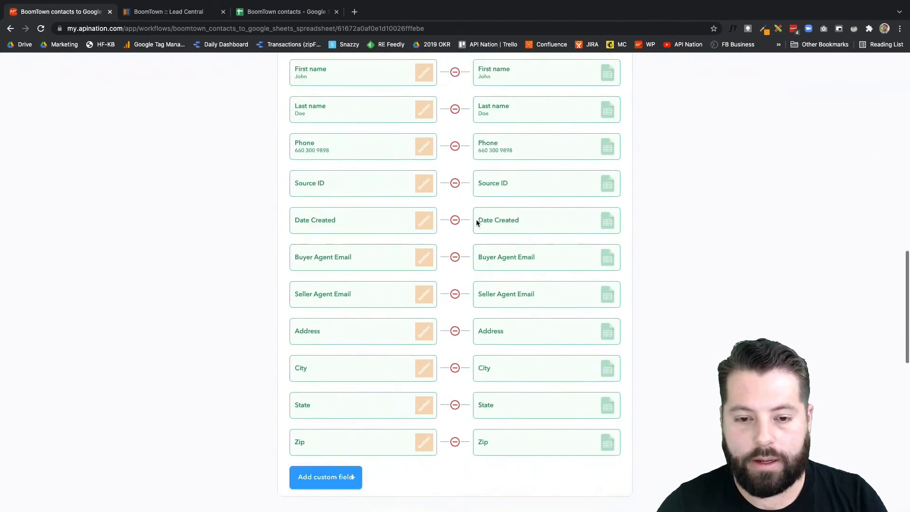
{"action": "scroll", "coordinate": [476, 219], "scroll_direction": "up", "scroll_amount": 15}
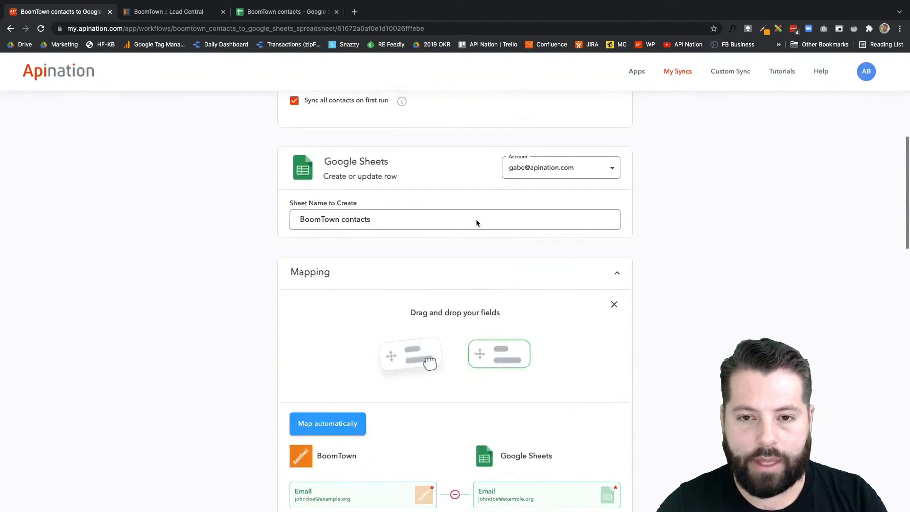
{"action": "left_click", "coordinate": [478, 188]}
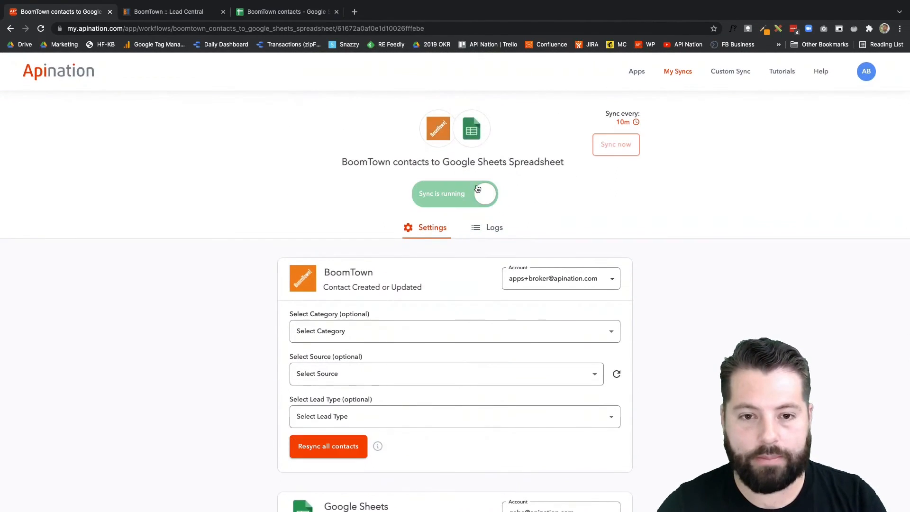
Step: View the leads in BoomTown Lead Central and the synced rows in the BoomTown contacts spreadsheet in Google Sheets
{"action": "left_click", "coordinate": [189, 16]}
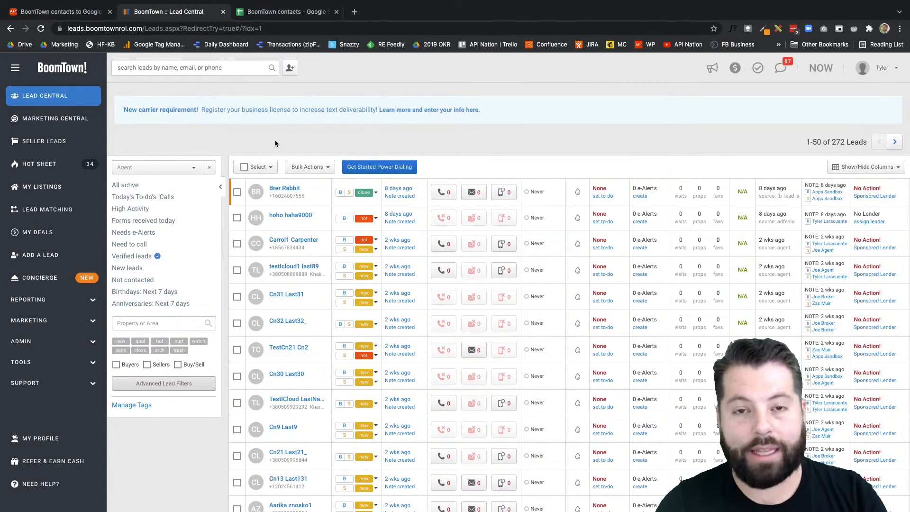
{"action": "left_click", "coordinate": [288, 14]}
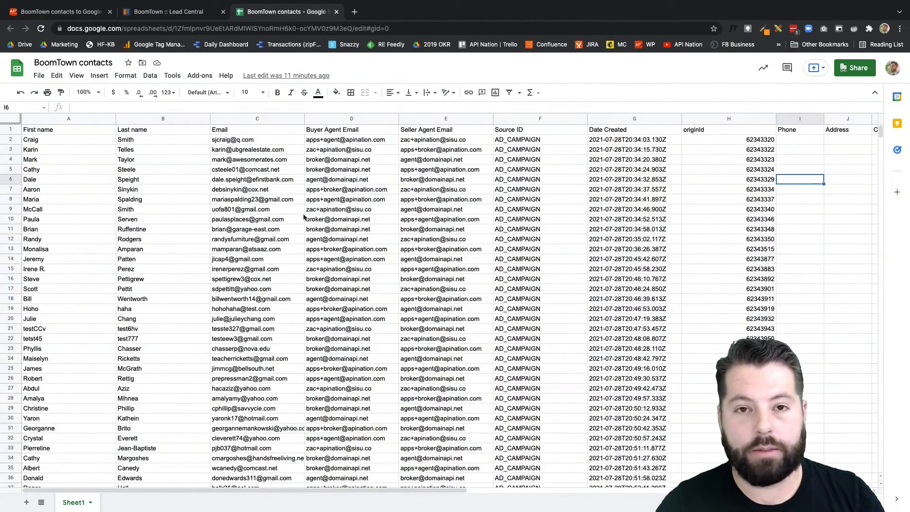
{"action": "mouse_move", "coordinate": [303, 217]}
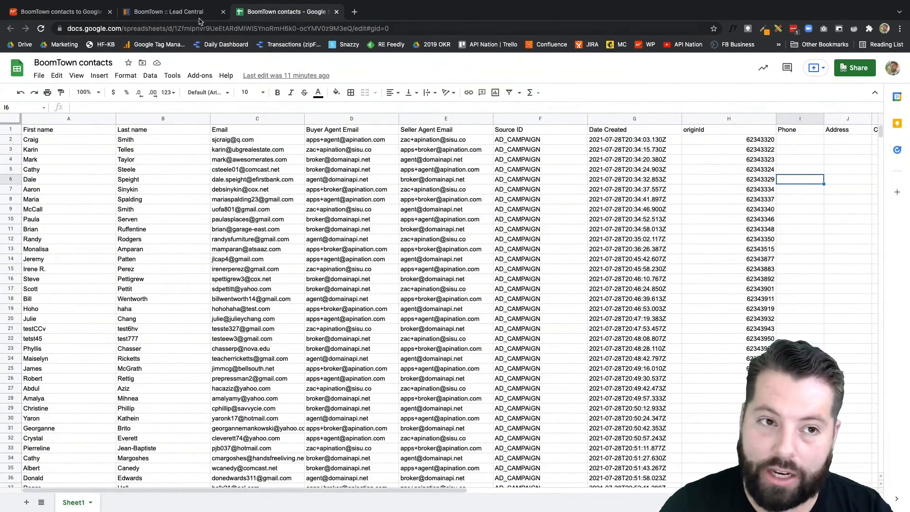